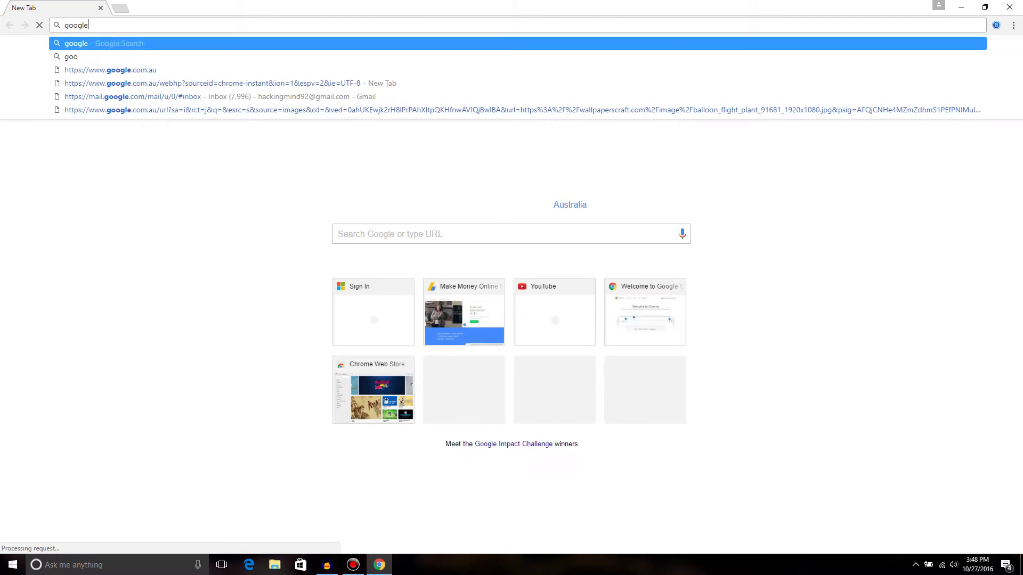
type(".com")
Load google.com, dismiss the not-default-browser notice and reload the Google Australia page.
key("Return")
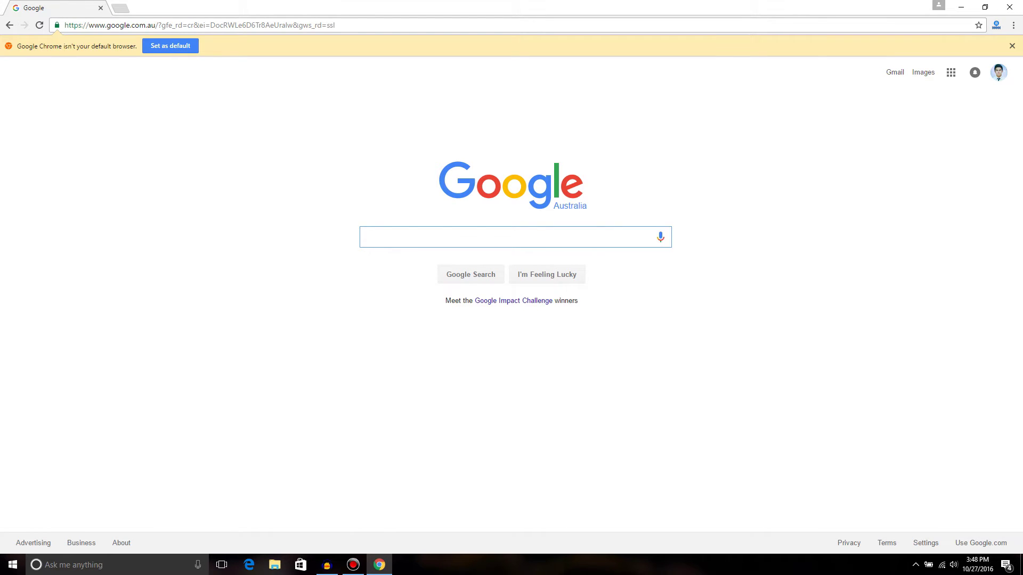
left_click(1012, 45)
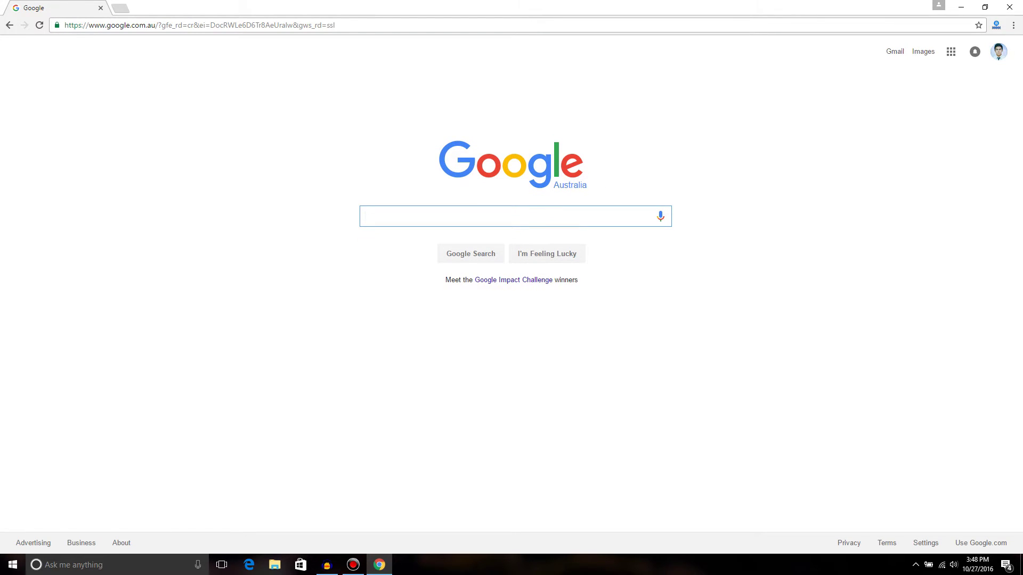
key("F5")
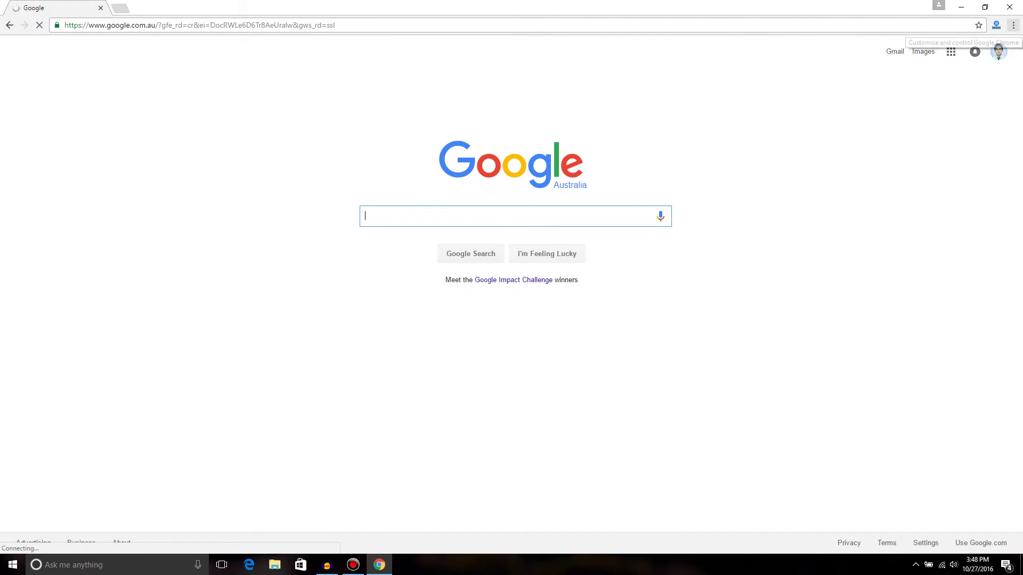
Open Chrome's Settings page in a new tab from the three-dot menu.
left_click(1012, 24)
left_click(910, 216)
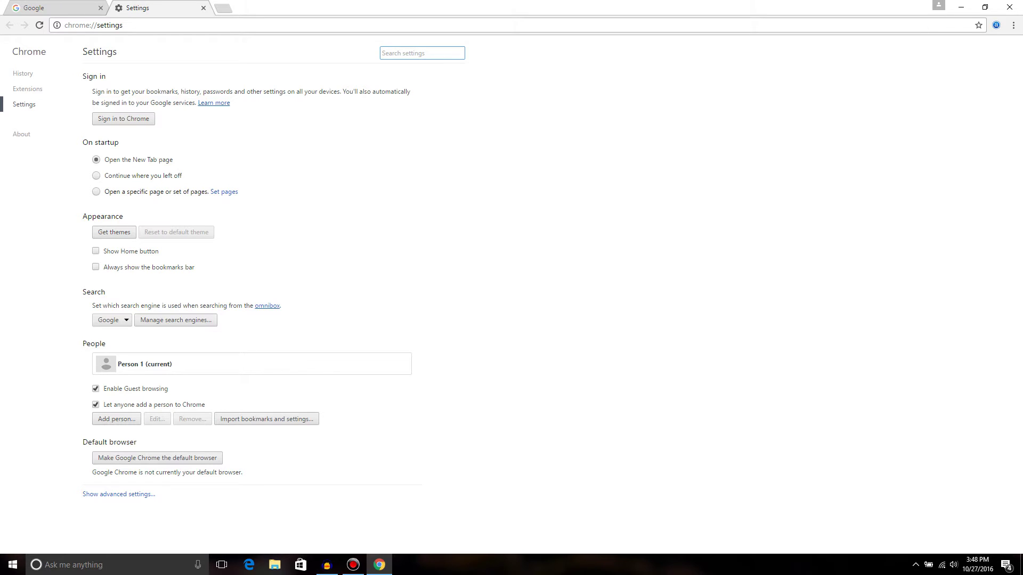
Make the current Google Australia page Chrome's startup page, then return to the Google tab.
left_click(224, 192)
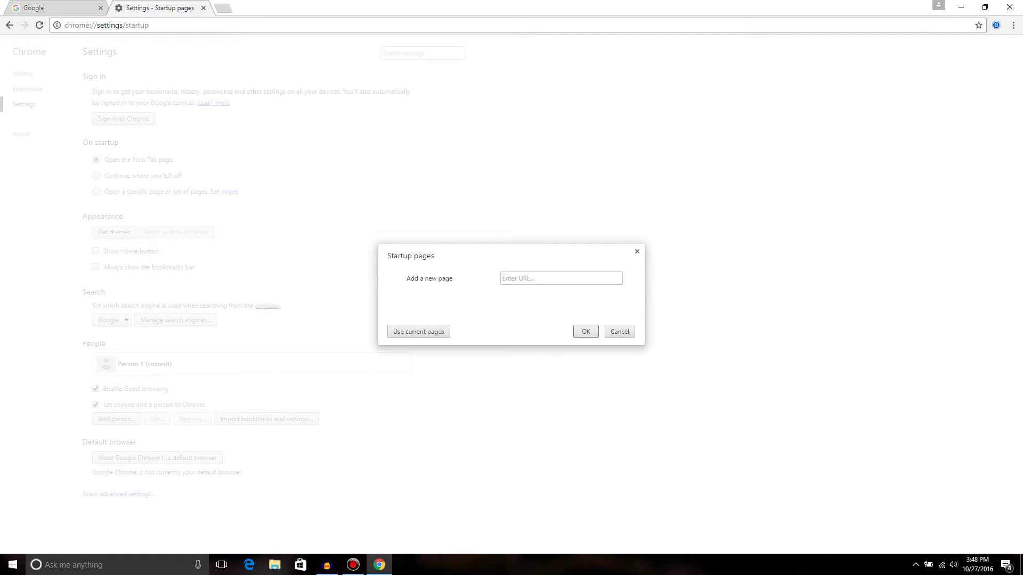
left_click(562, 278)
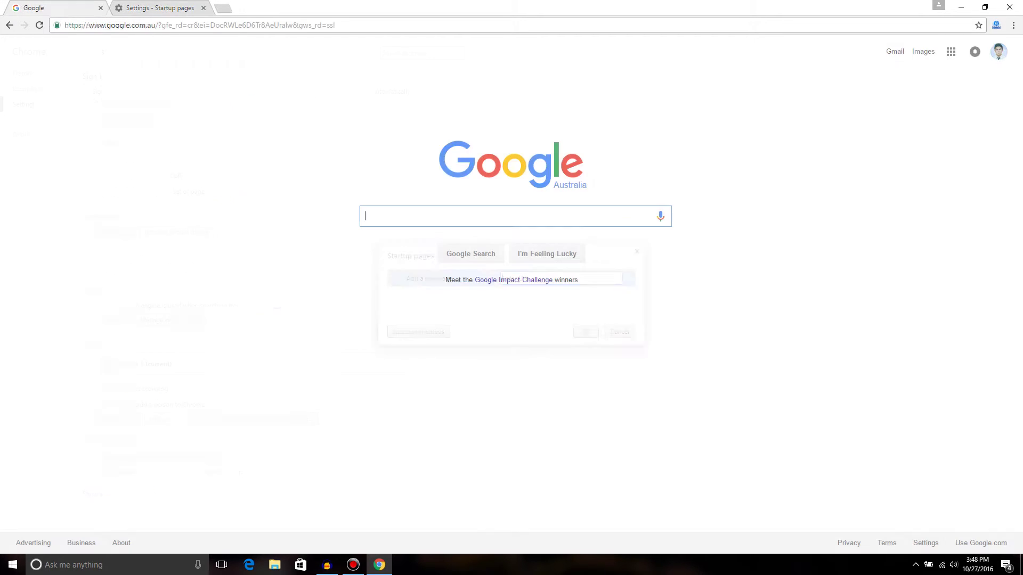
left_click(164, 8)
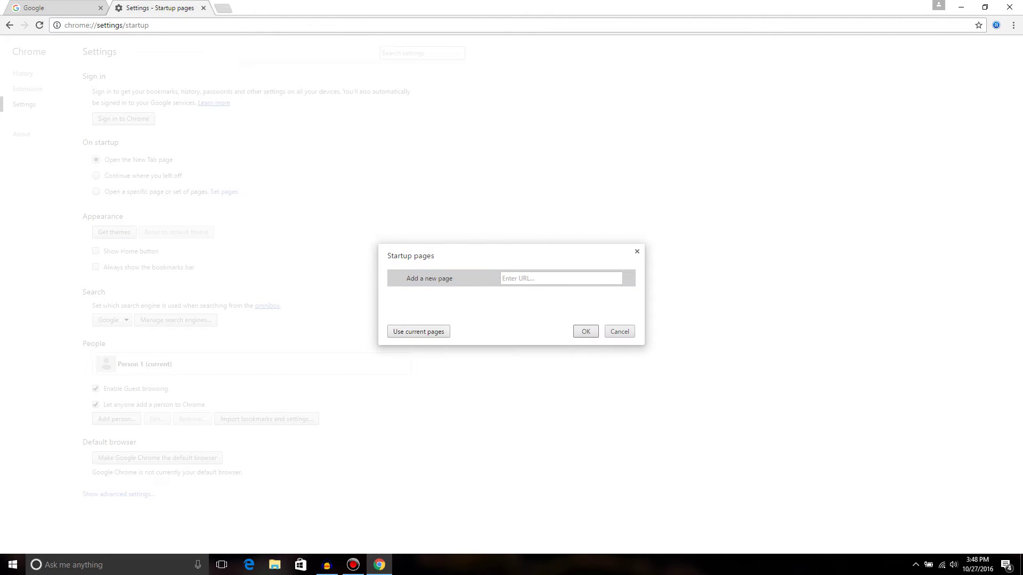
left_click(418, 332)
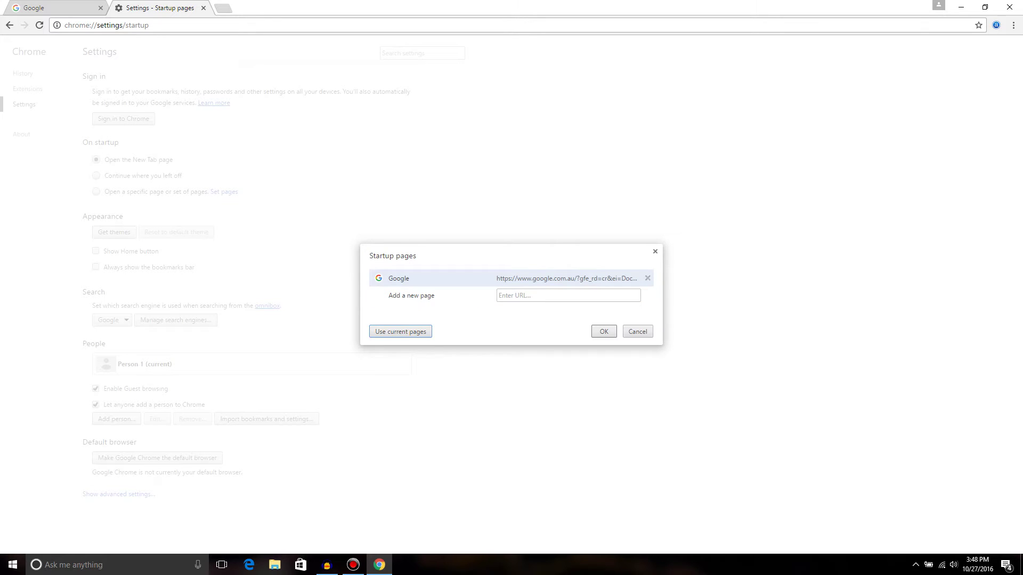
double_click(567, 279)
key("Return")
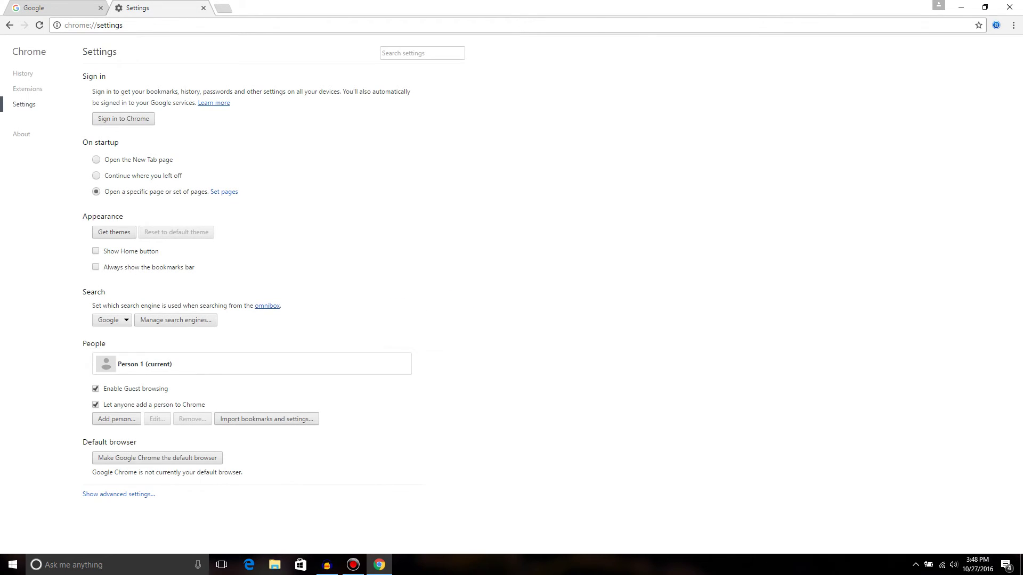
key("ctrl+shift+Tab")
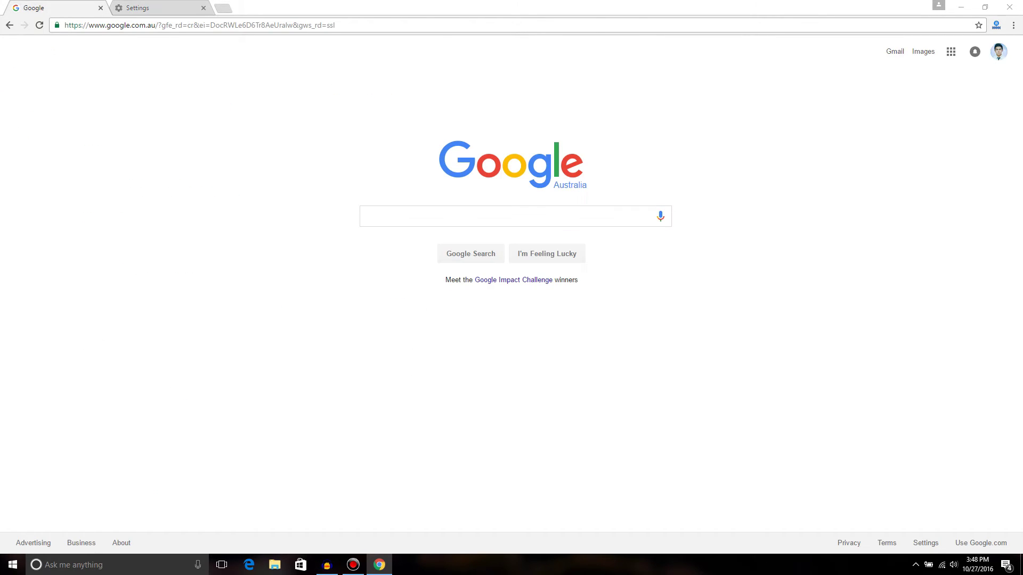
Relaunch Chrome to confirm it opens on Google Australia, then close it.
key("alt+F4")
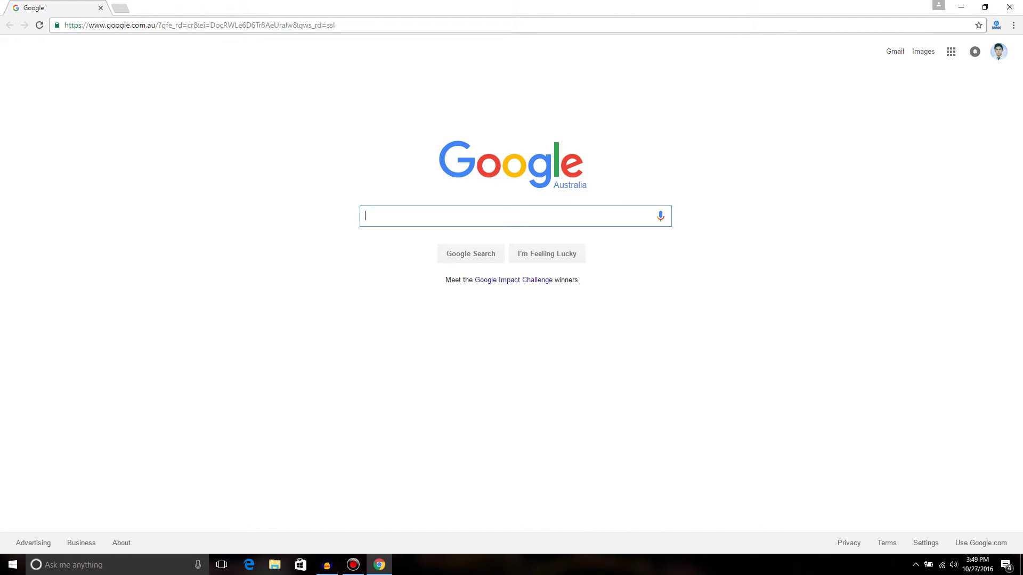
left_click(1008, 7)
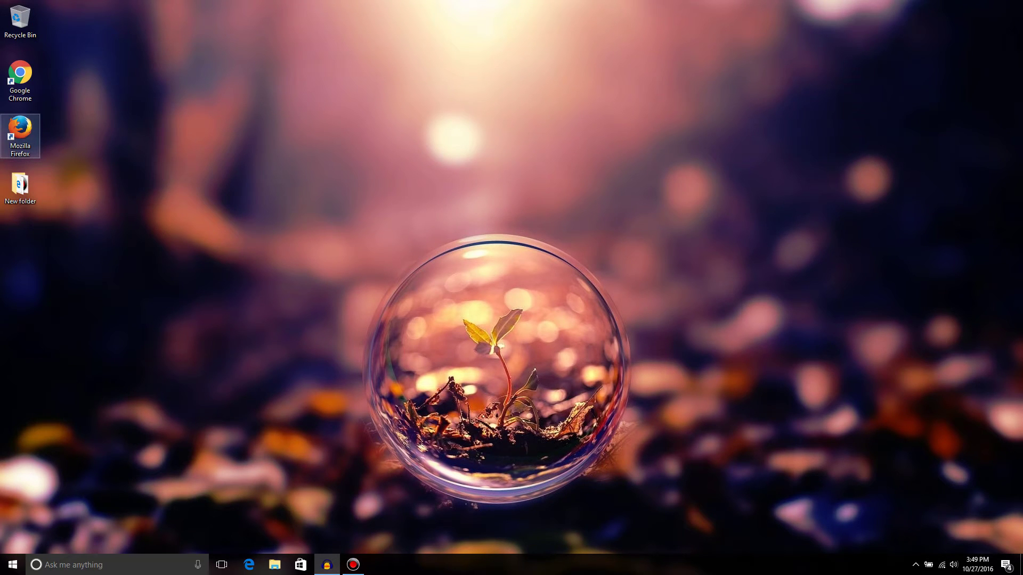
Launch Firefox, decline the default-browser prompt and go to google.com.
double_click(19, 132)
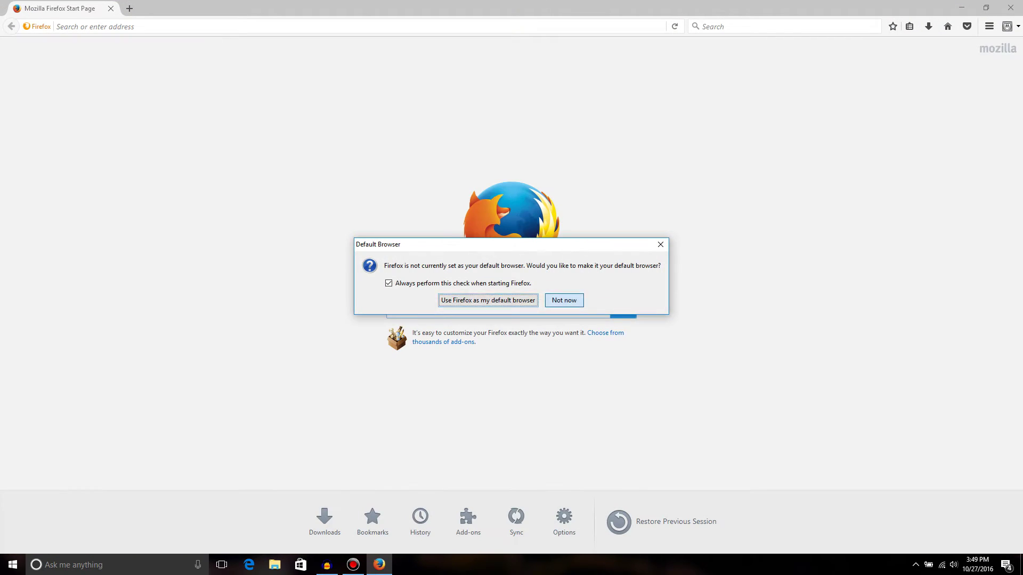
left_click(565, 301)
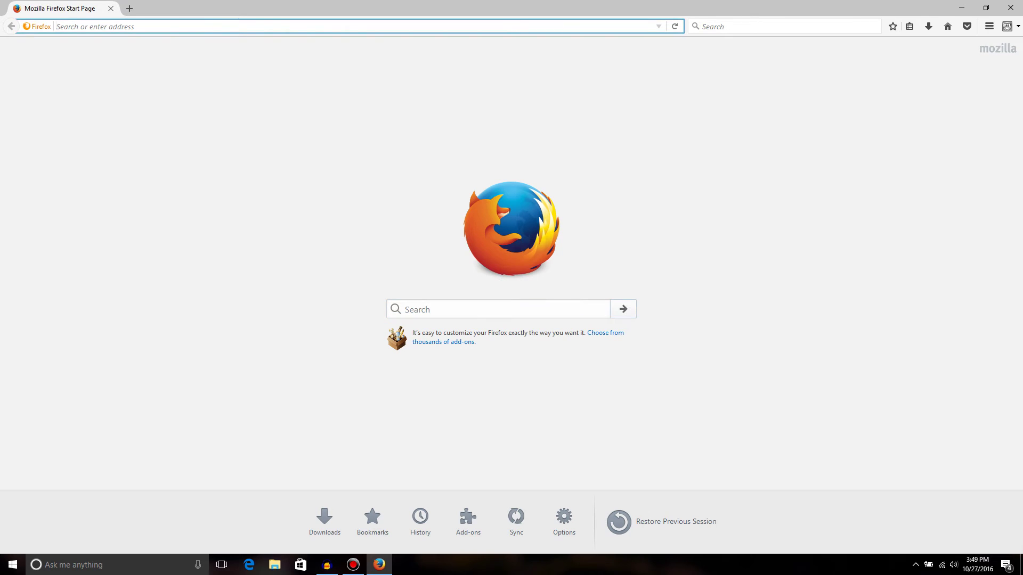
type("google")
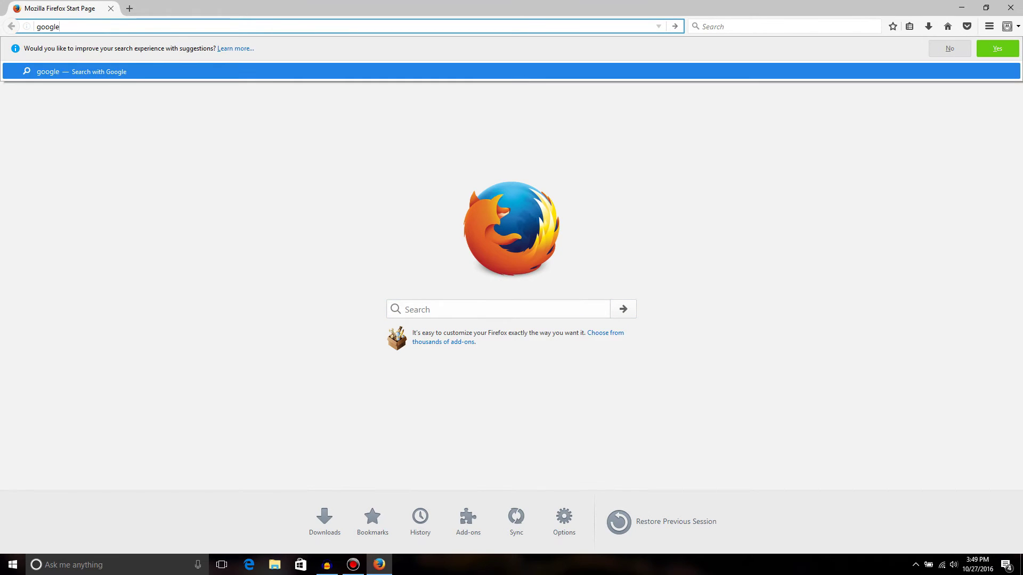
type(".com")
key("Return")
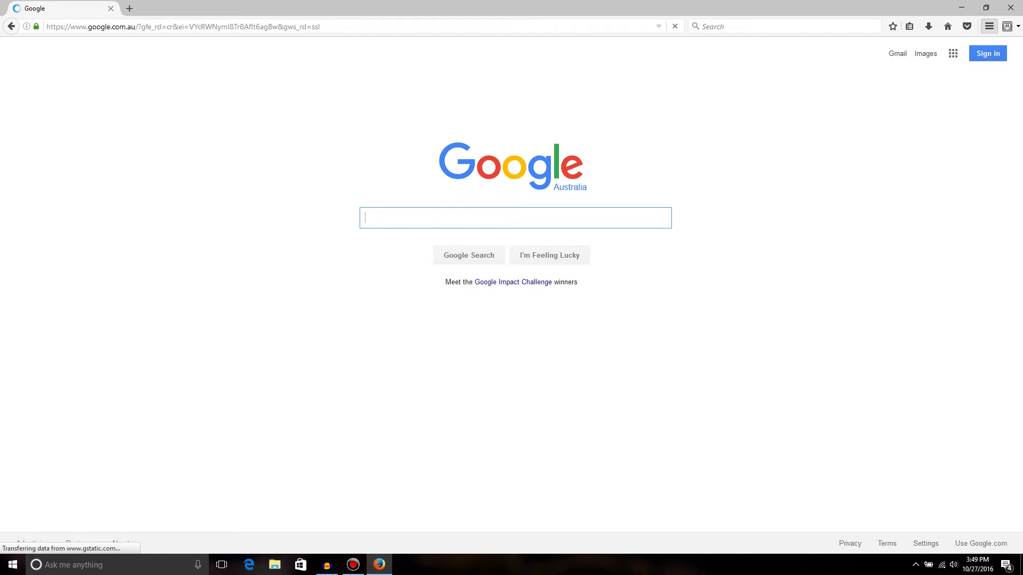
left_click(989, 26)
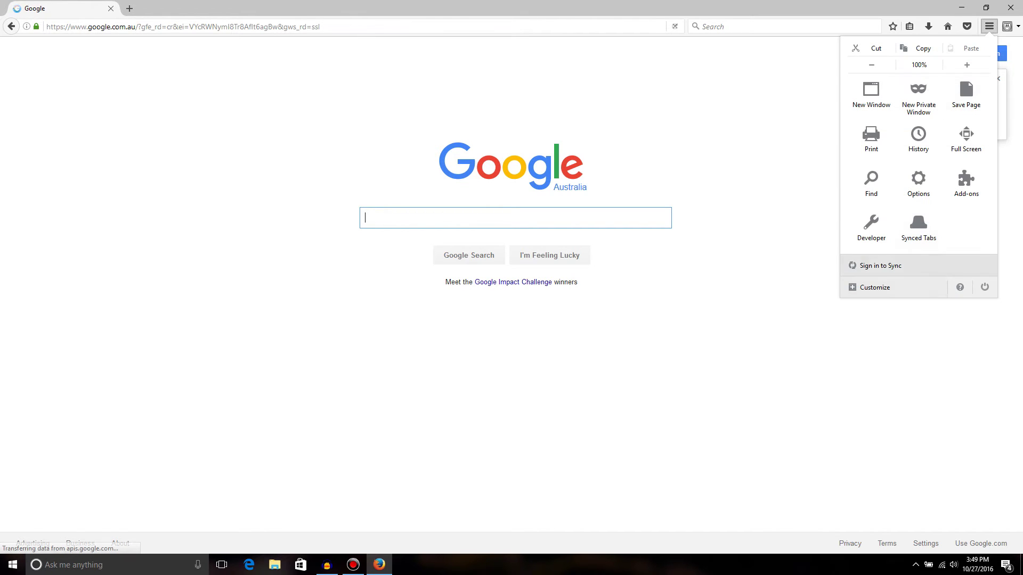
Open Firefox's General Options in a new tab and switch back to the Google tab.
left_click(919, 184)
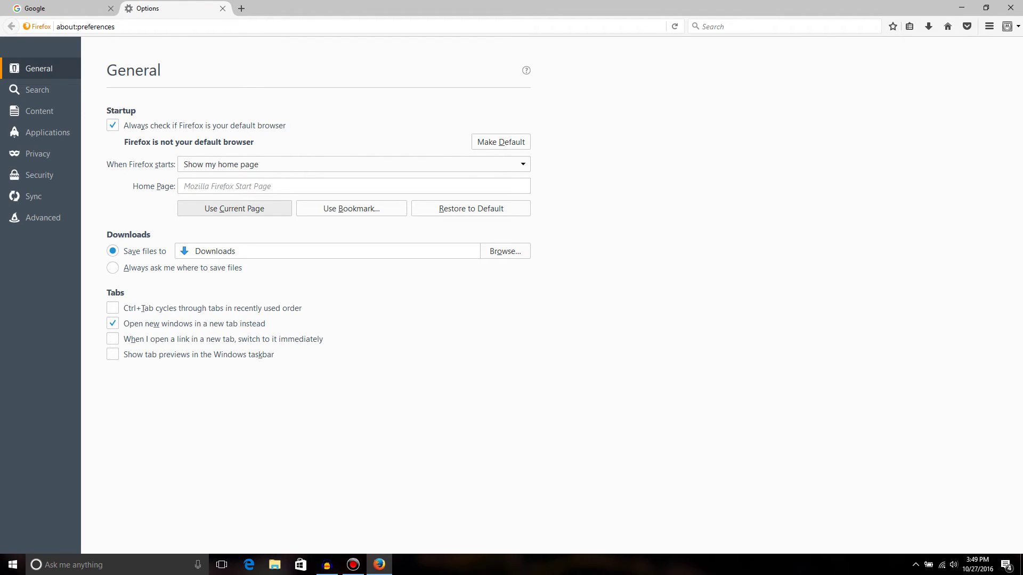
key("ctrl+Tab")
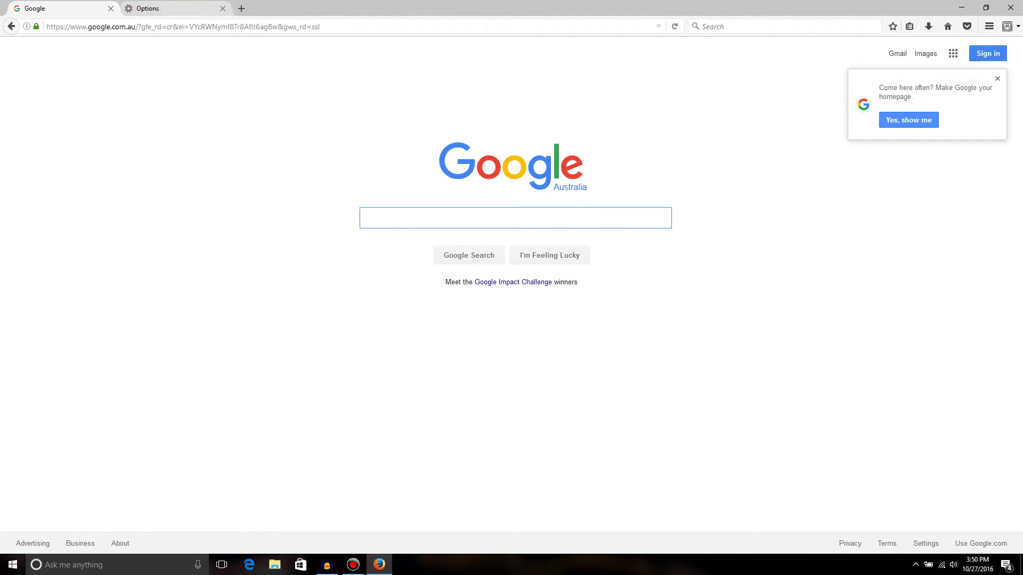
Set Firefox's home page to the open Google Australia page with 'Use Current Page'.
key("ctrl+Tab")
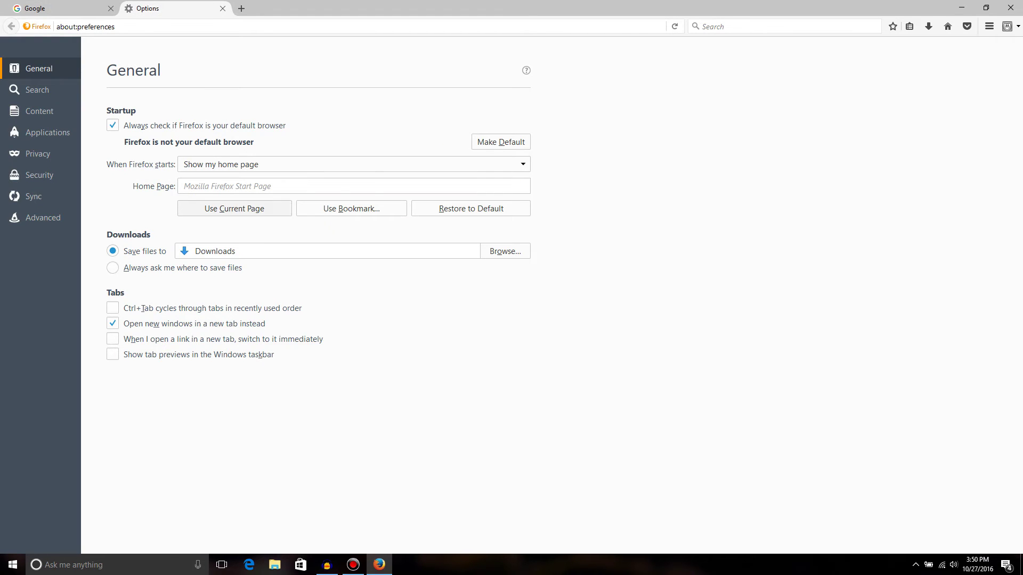
key("ctrl+Tab")
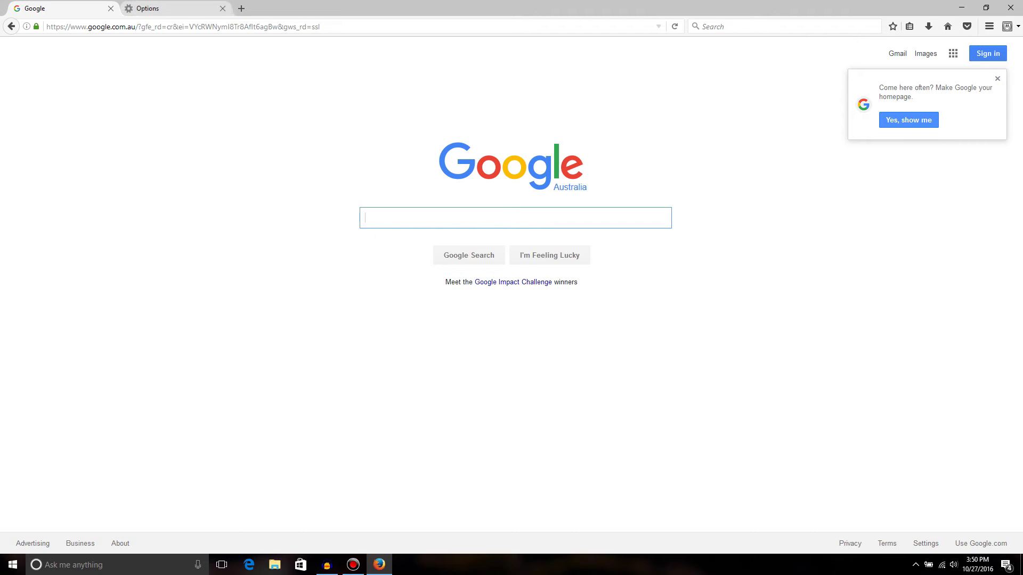
left_click(160, 8)
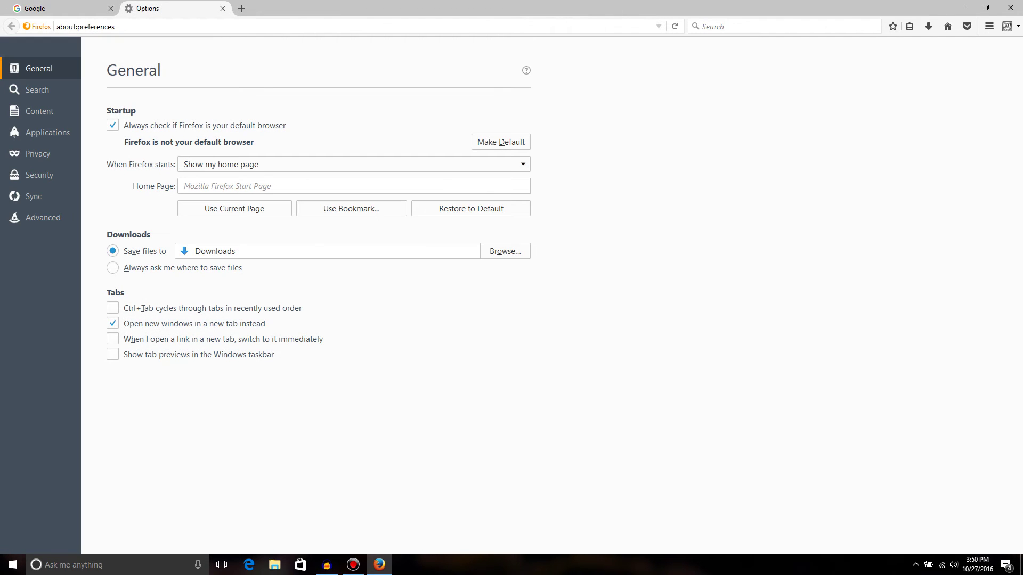
left_click(235, 208)
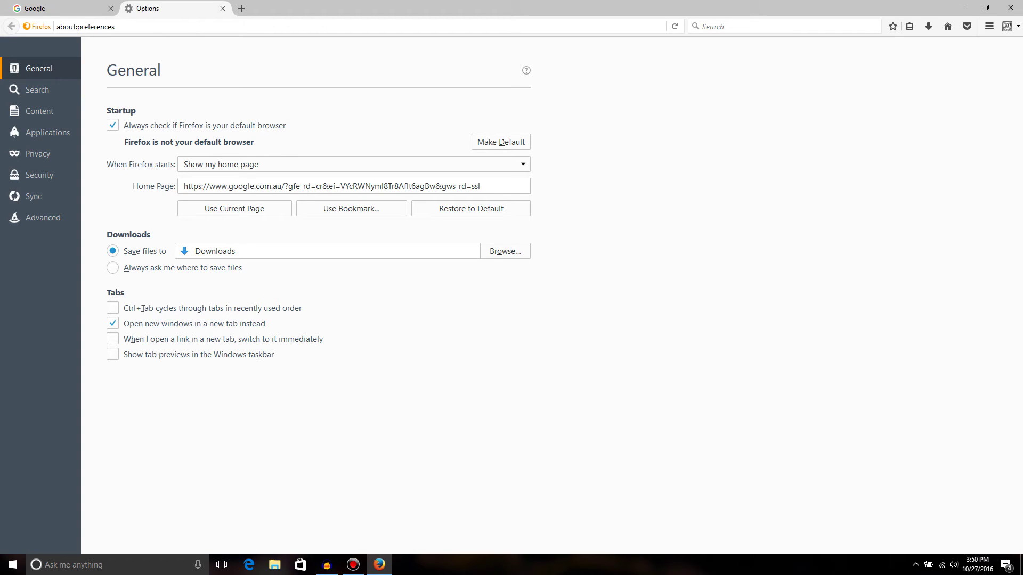
key("ctrl+Tab")
key("ctrl+Tab")
key("ctrl+Tab")
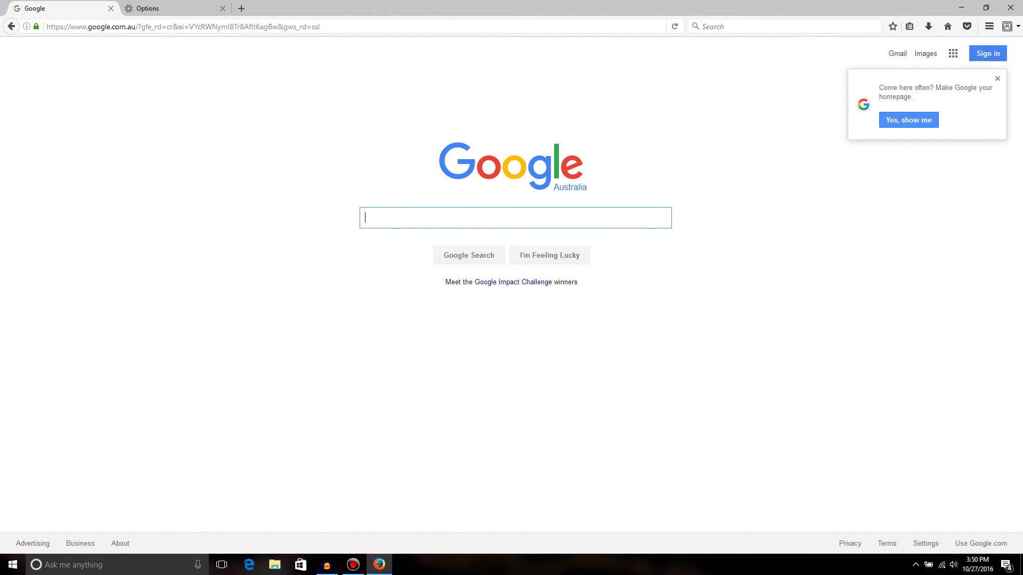
Close Firefox with both tabs, relaunch it to confirm Google loads, then close it.
left_click(1010, 8)
left_click(488, 301)
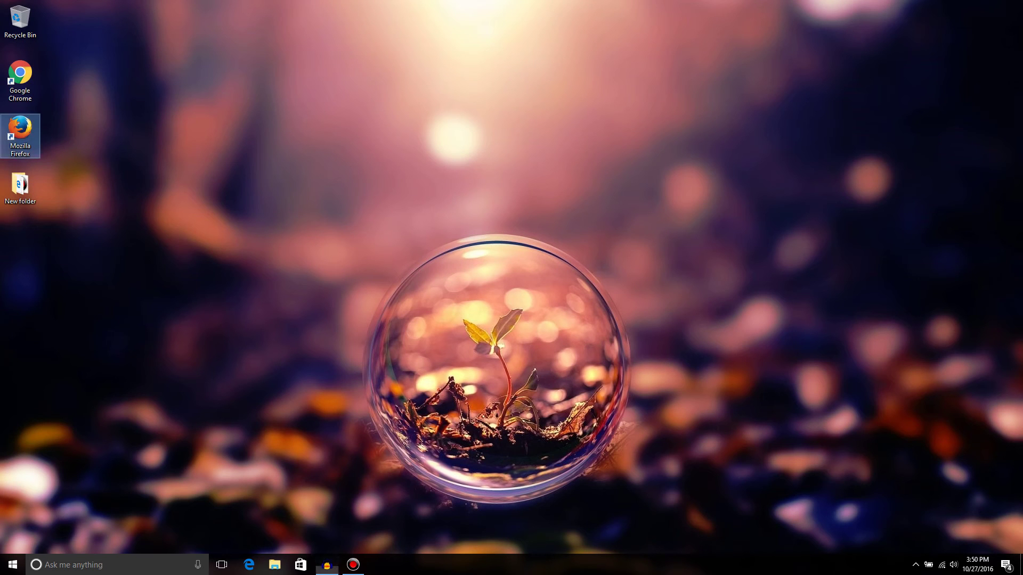
double_click(19, 135)
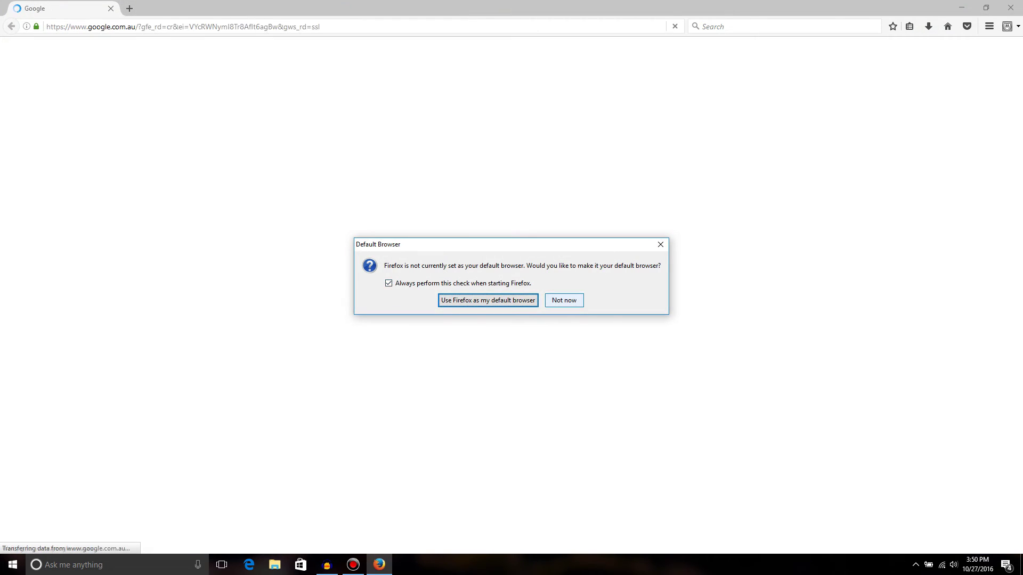
left_click(563, 300)
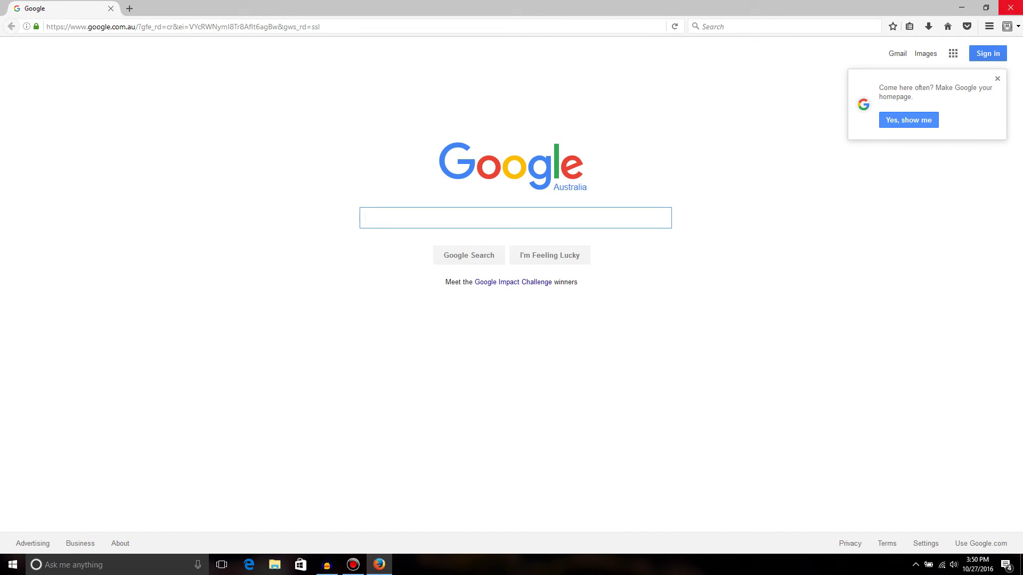
left_click(1010, 8)
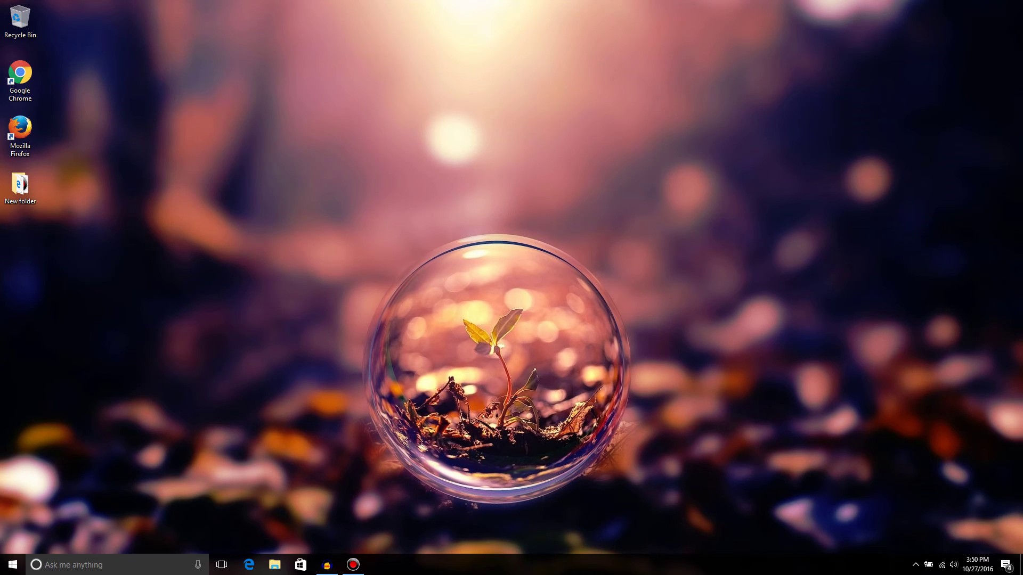
Launch Edge, open its Settings and remove the existing google.com startup entry.
left_click(250, 565)
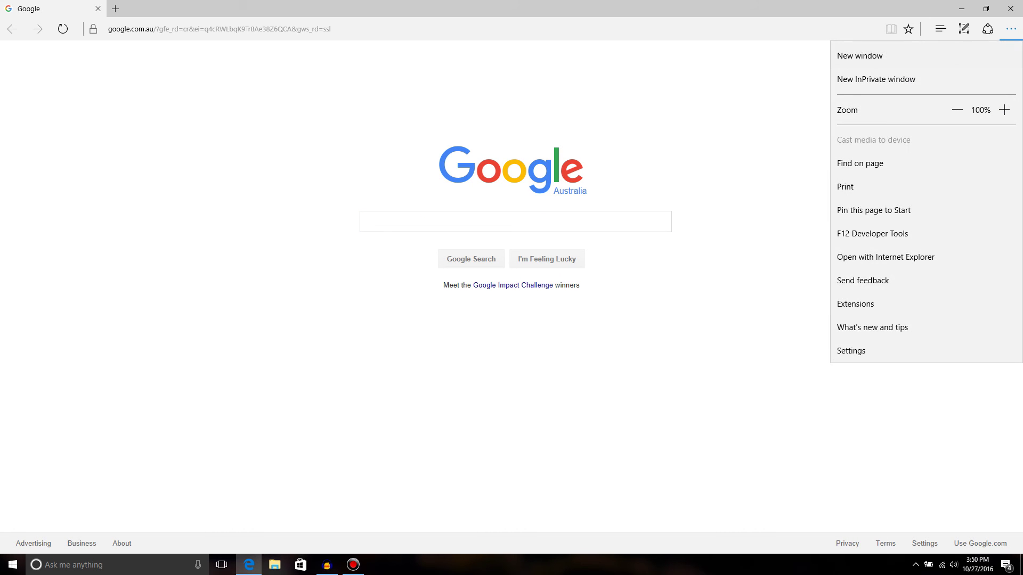
left_click(879, 351)
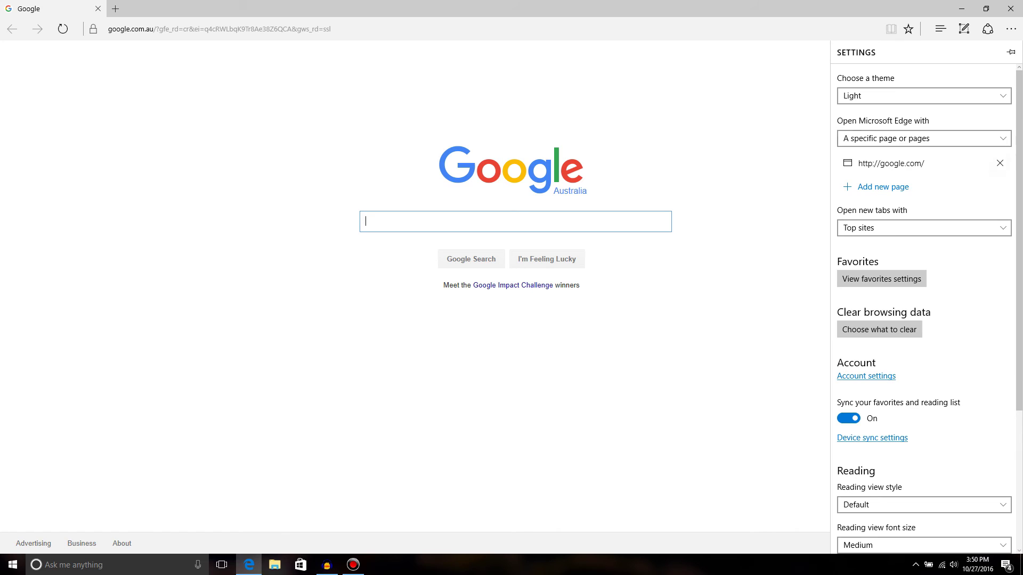
left_click(999, 162)
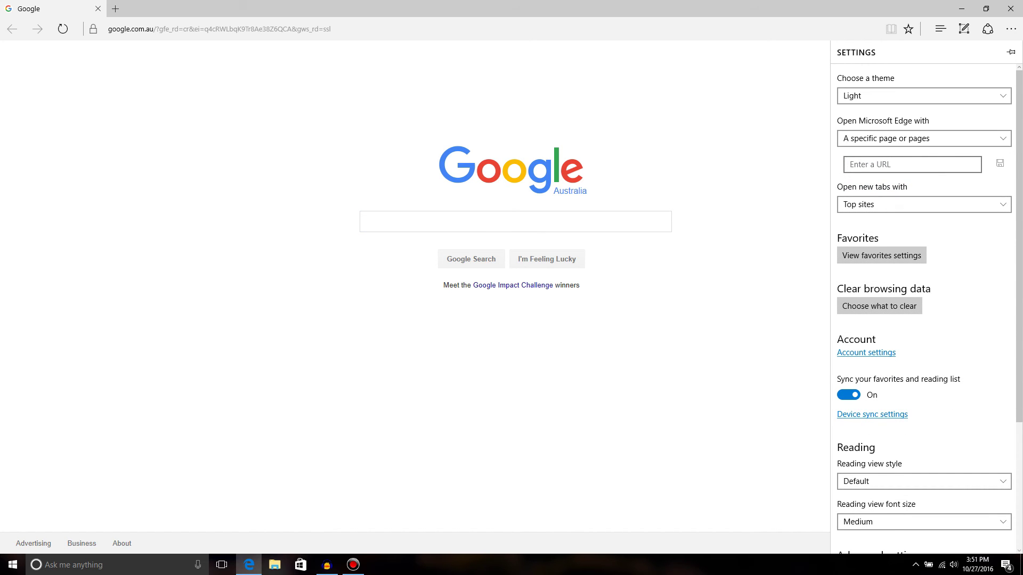
left_click(923, 139)
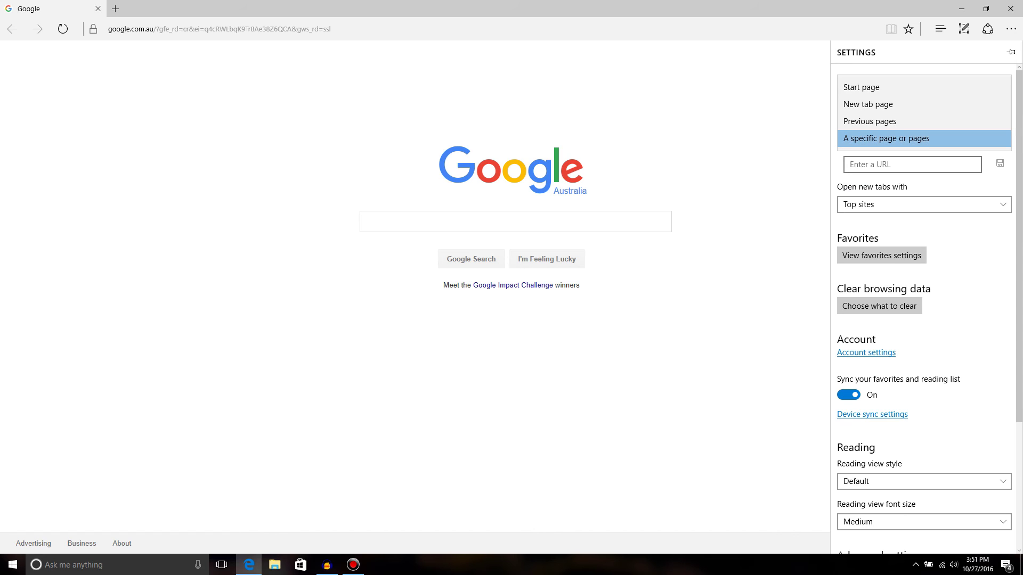
left_click(922, 86)
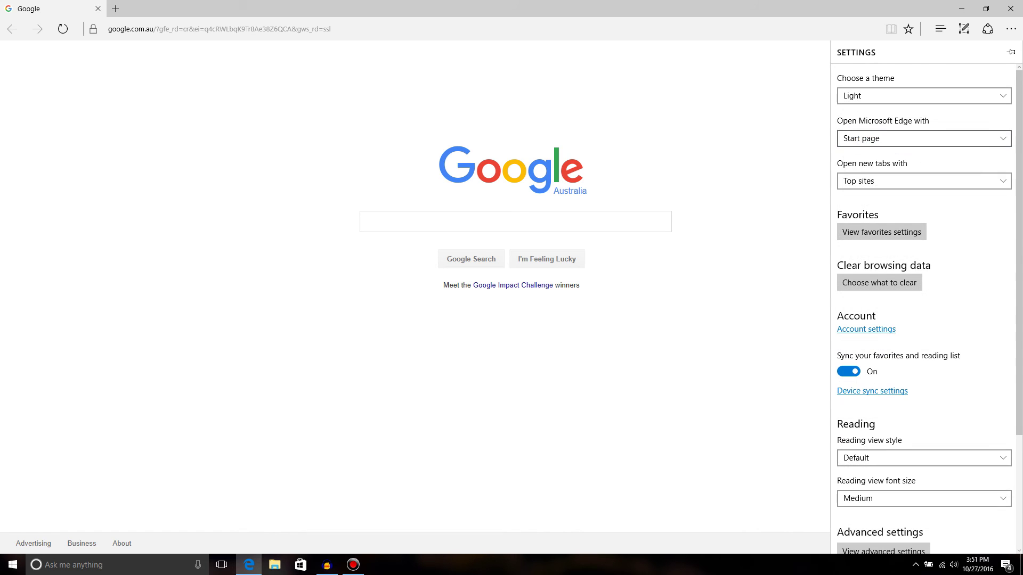
left_click(923, 138)
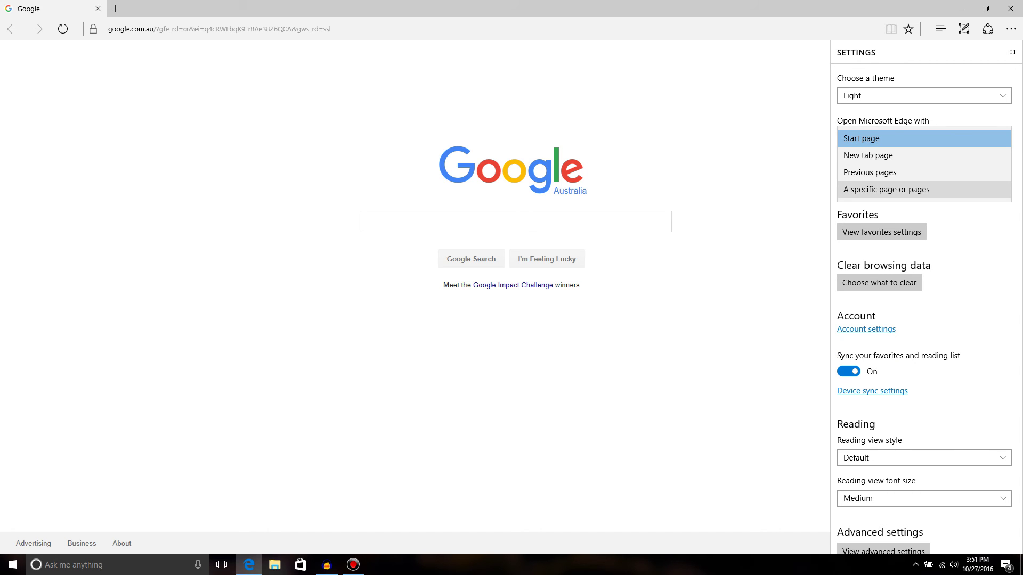
left_click(887, 190)
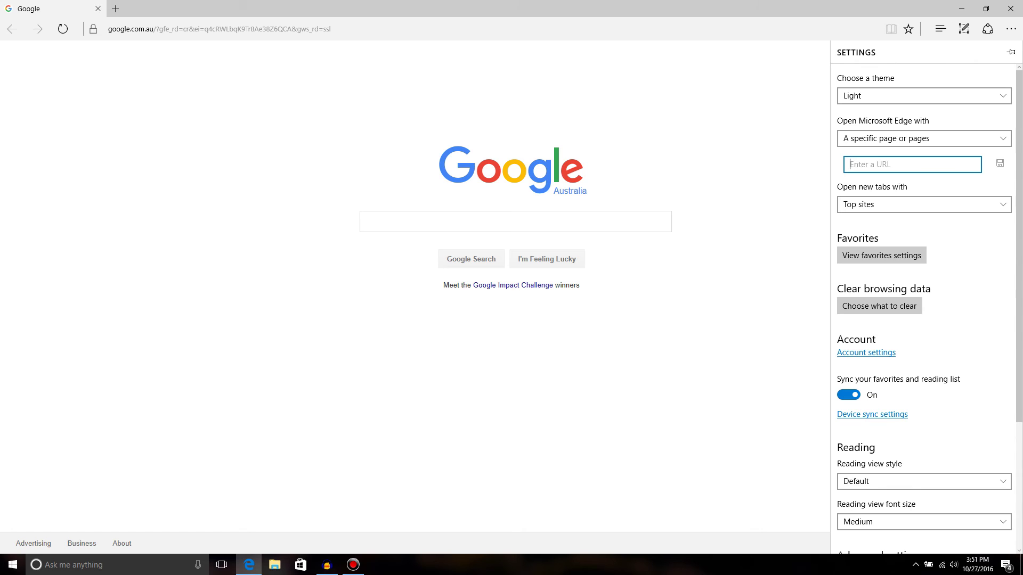
type("google.com")
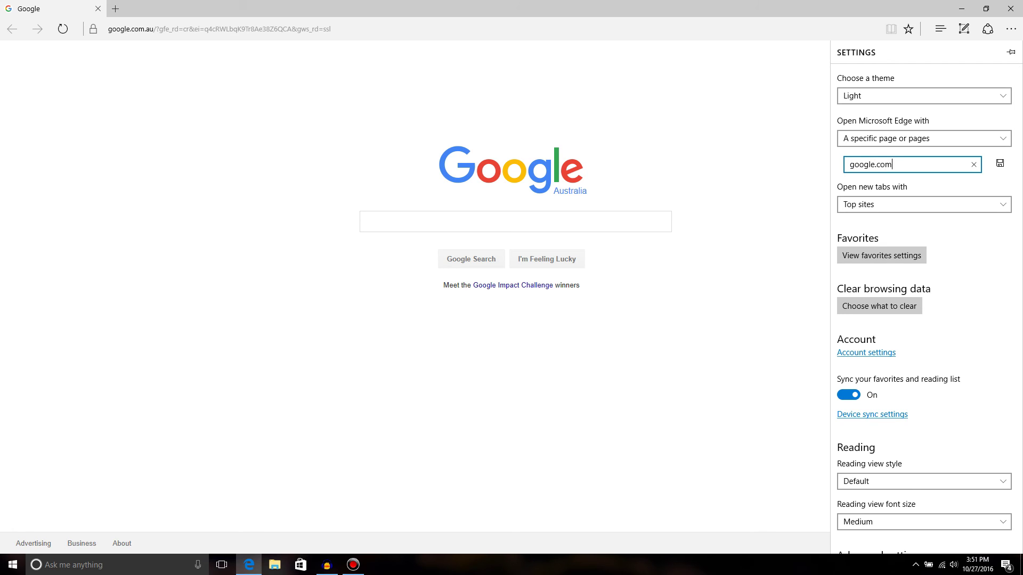
key("Return")
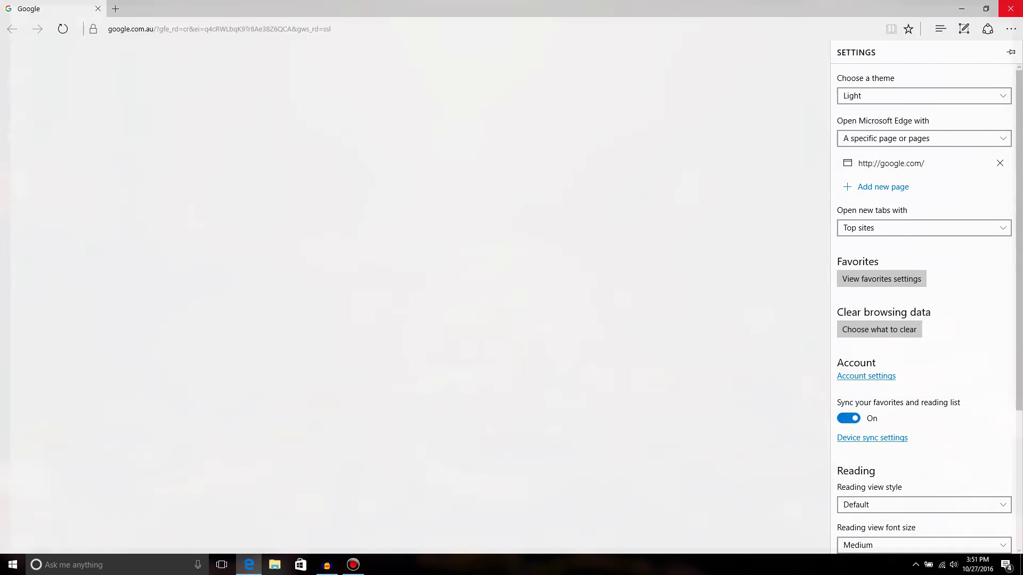
left_click(1010, 8)
left_click(249, 565)
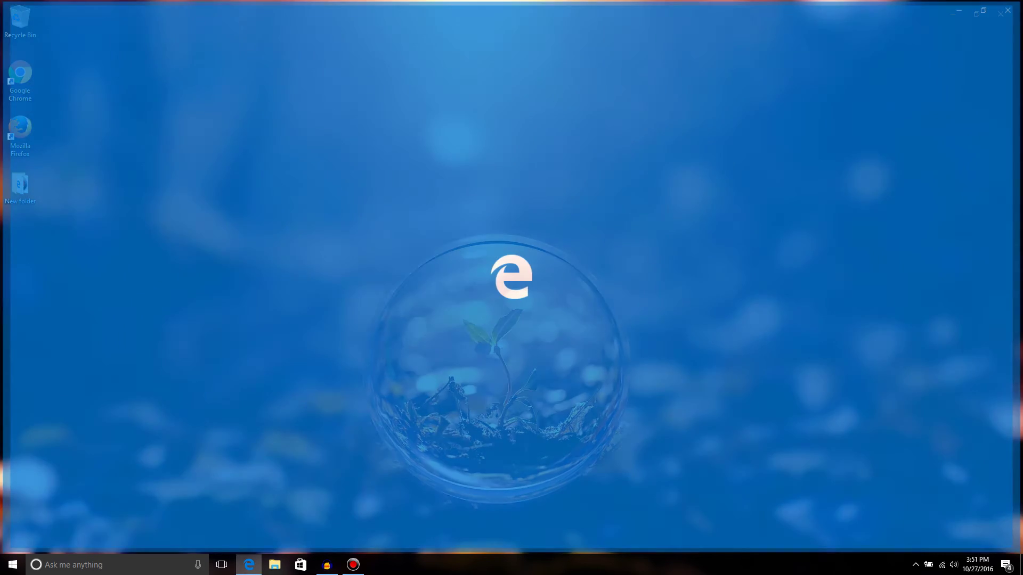